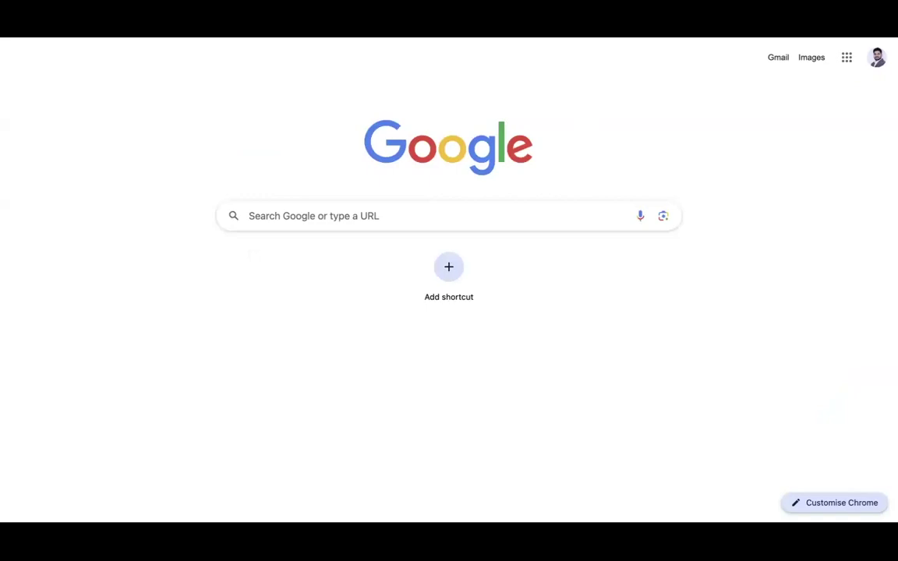
Go to _layouts/15/appregnew.aspx and enter the app title MytestApp
key(super+l)
text(https://techsupper.sharepoint.com/sites/techsupper/_layouts/15/appregnew.aspx)
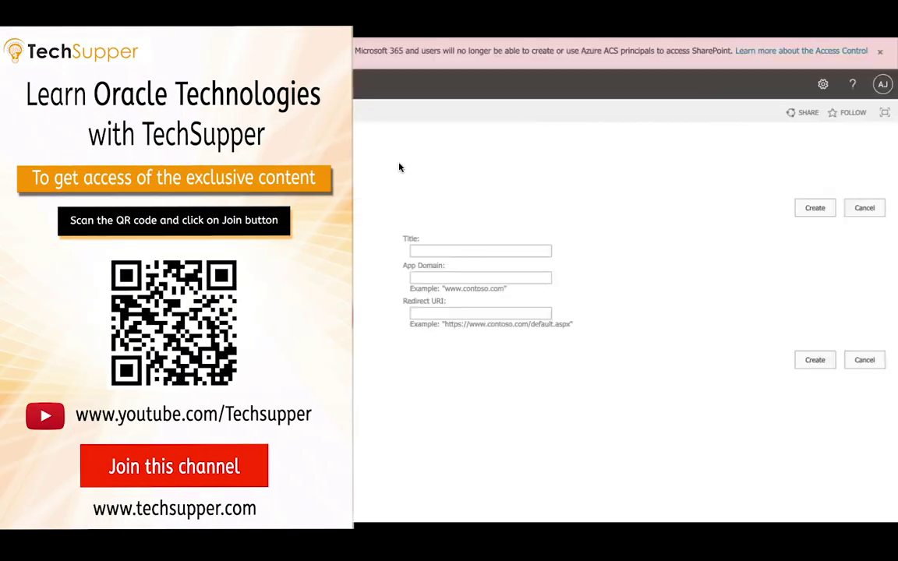
click(452, 252)
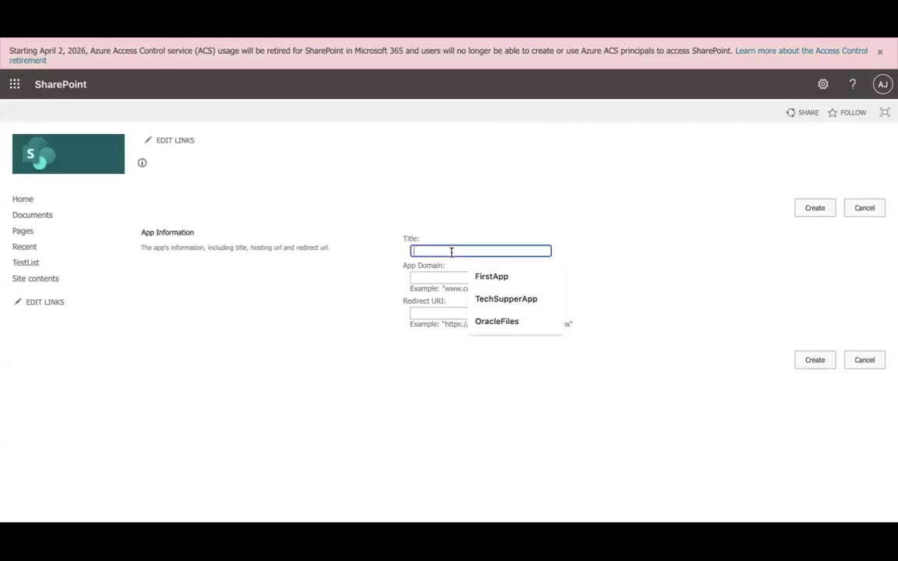
text(MytestApp)
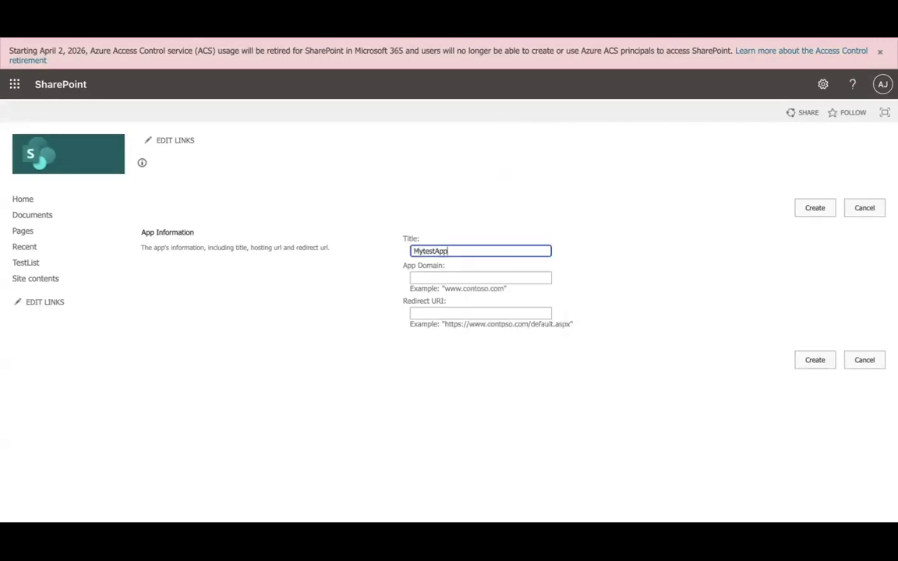
key(Tab)
text(loca)
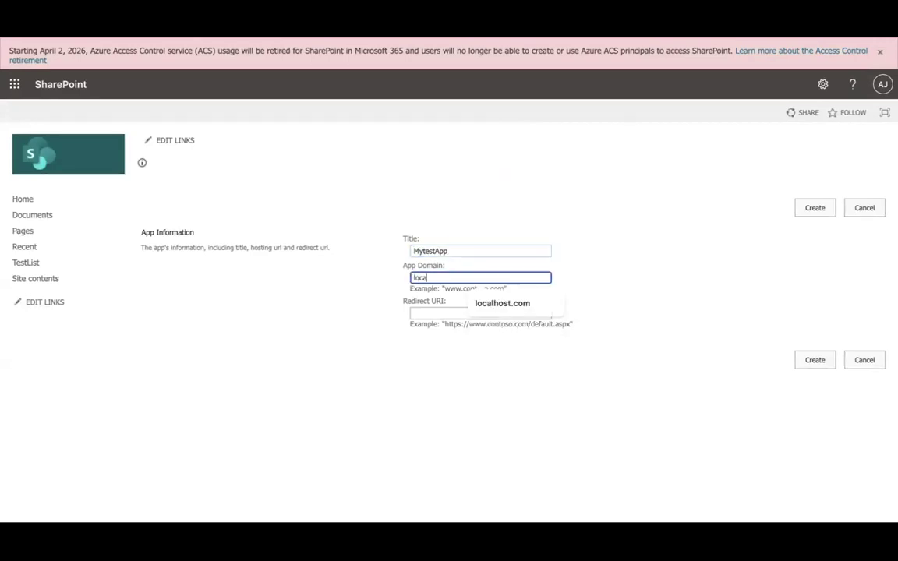
key(Down)
key(Tab)
text(https)
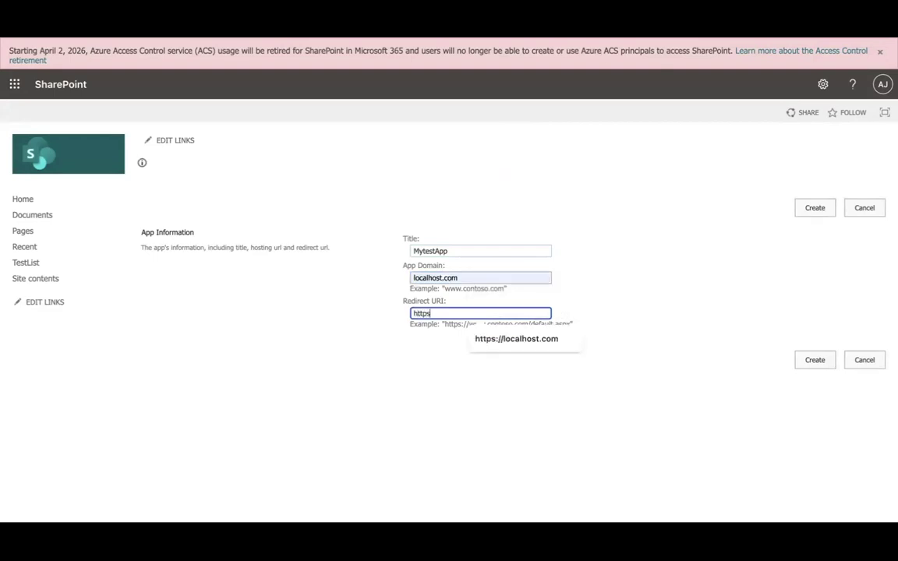
key(Down)
key(Tab)
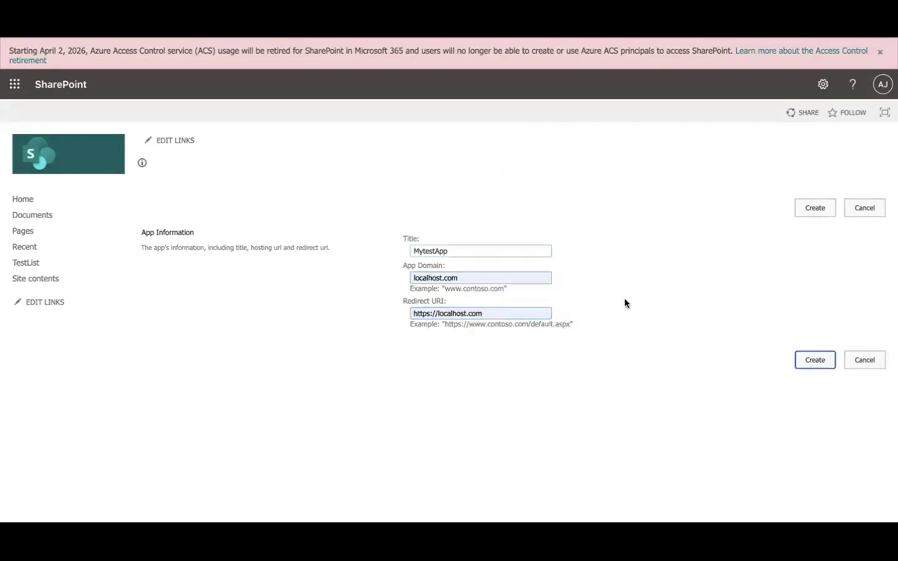
Create the MytestApp app identifier and select its generated client ID for copying
click(815, 209)
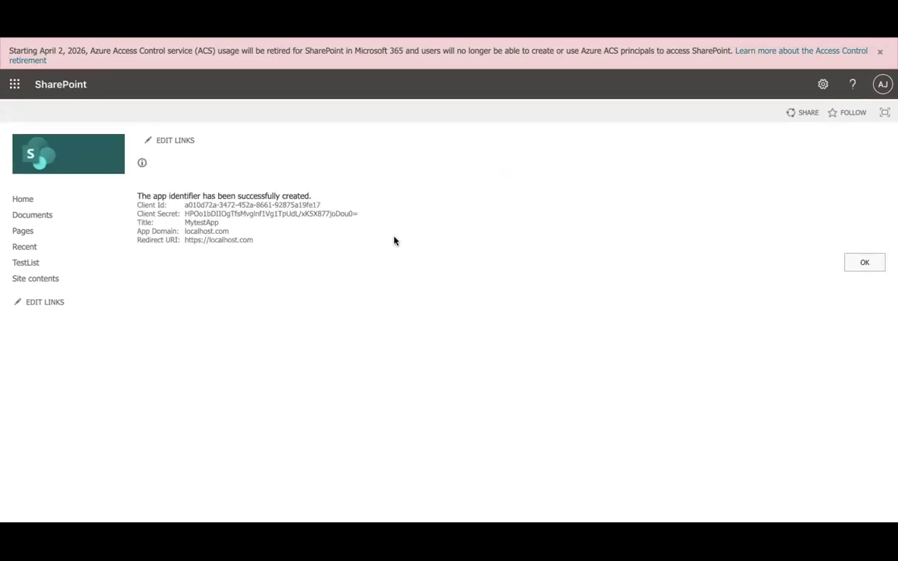
drag(136, 196, 282, 249)
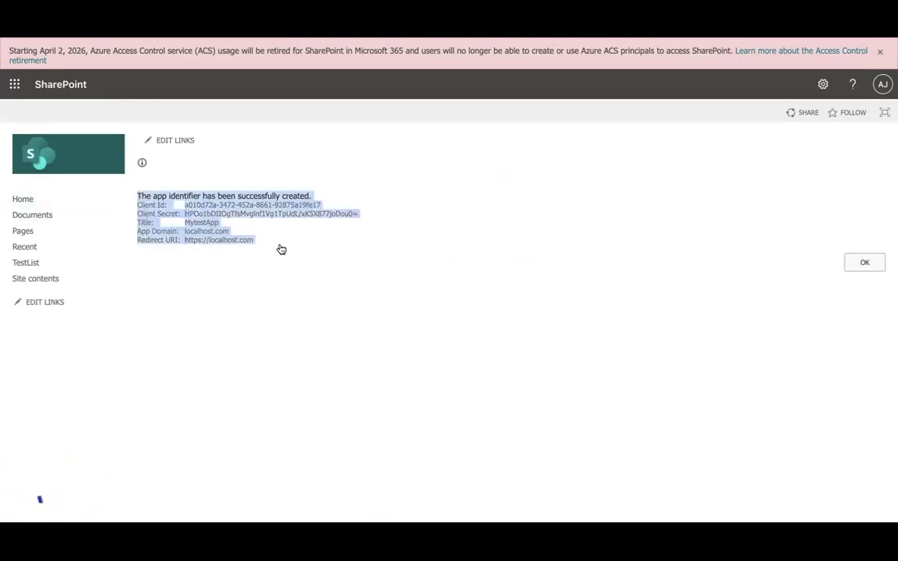
click(460, 271)
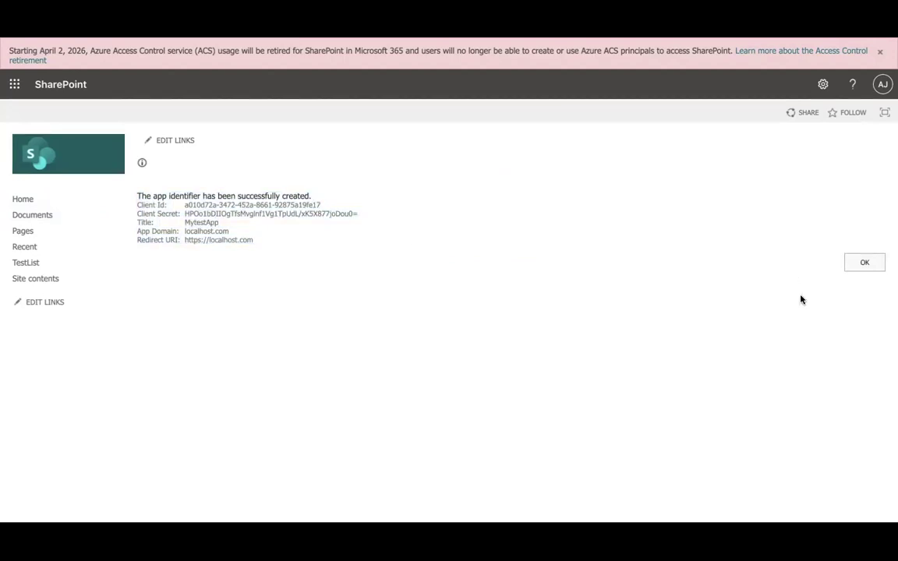
drag(185, 205, 341, 207)
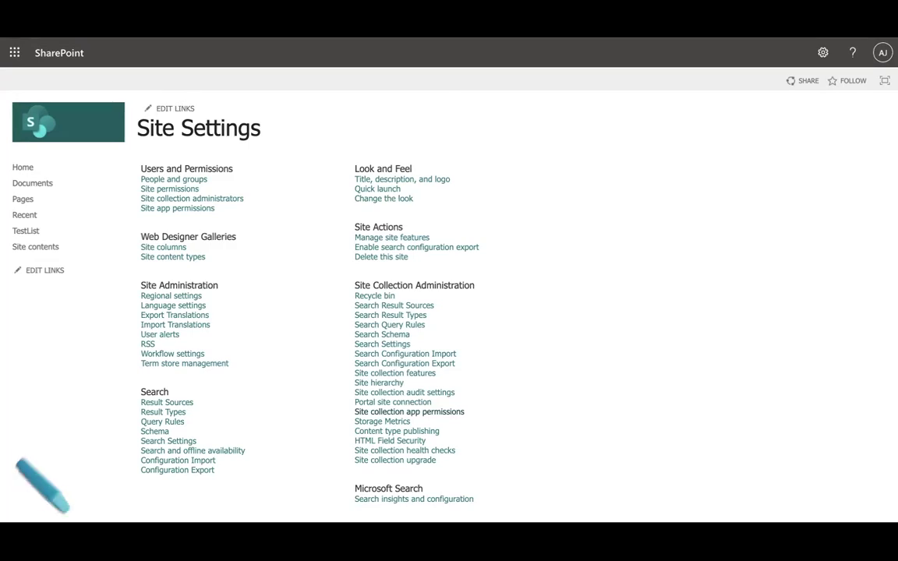
Load the _layouts/15/appinv.aspx app permission grant page from a pasted address
text(https://techsupper.sharepoint.com/_layouts/15/appinv)
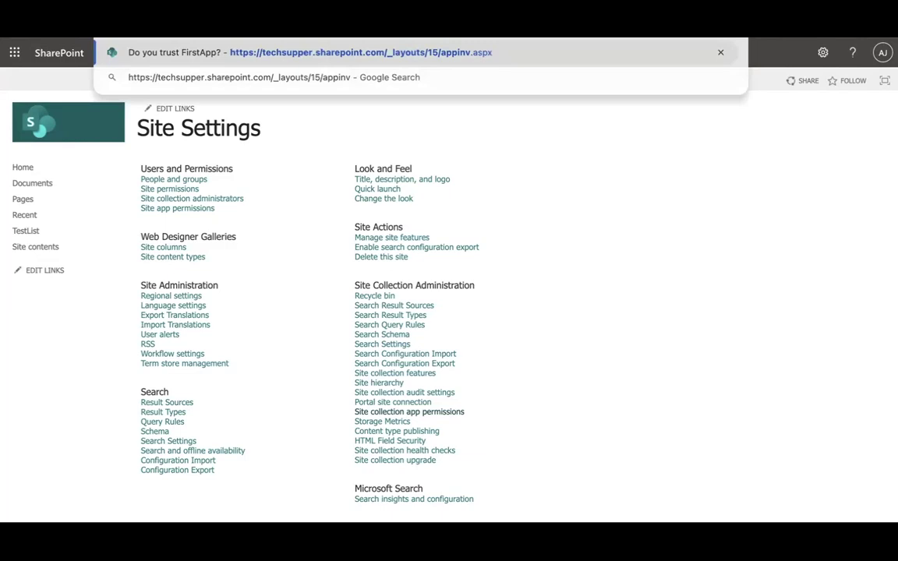
key(Return)
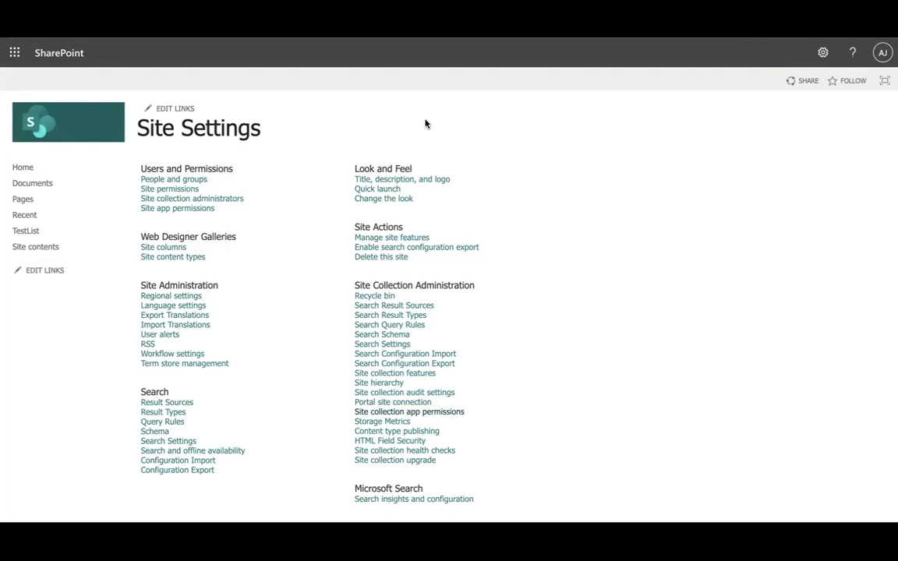
click(447, 255)
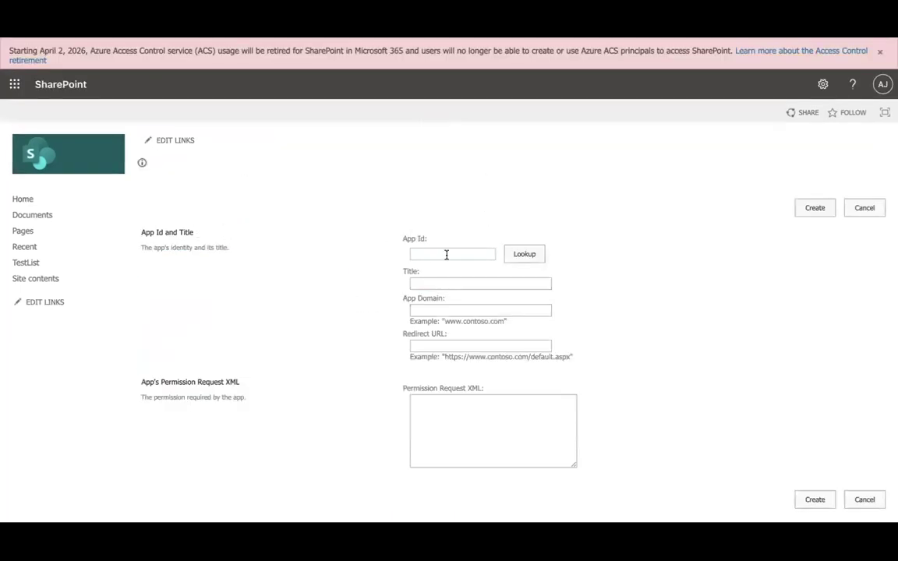
click(447, 255)
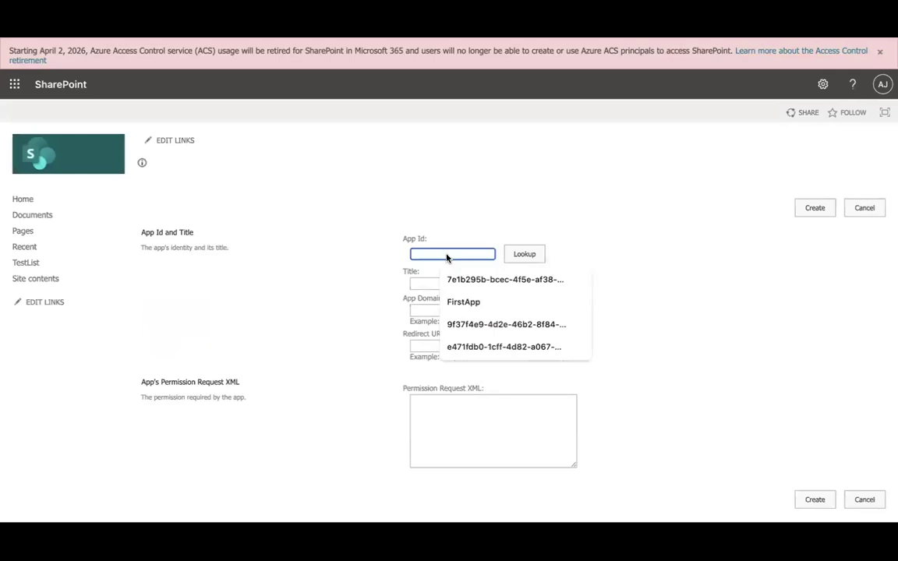
key(ctrl+v)
click(525, 254)
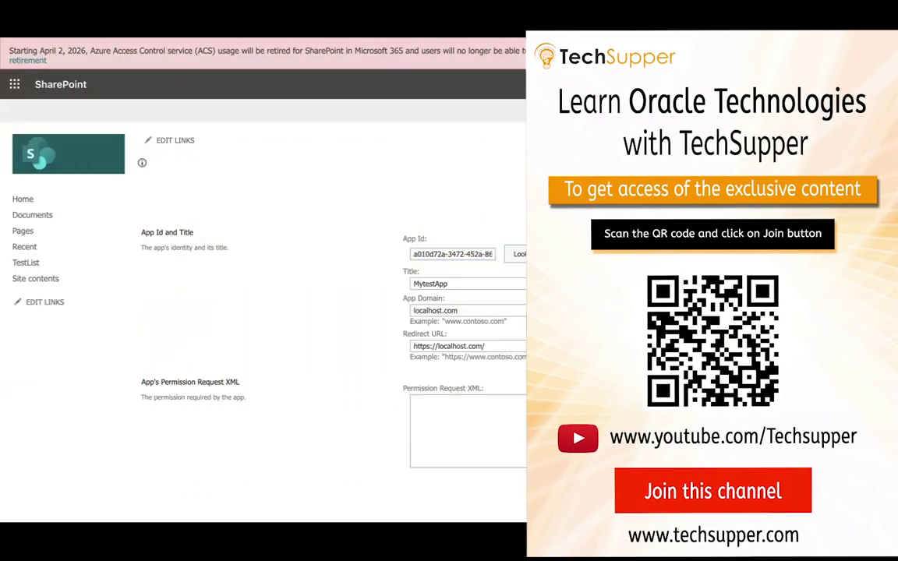
click(438, 310)
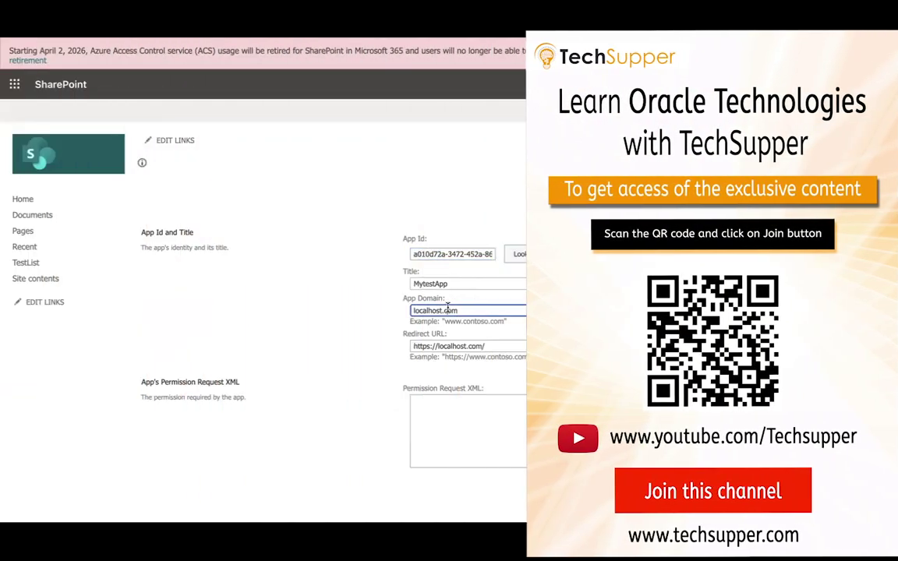
click(438, 346)
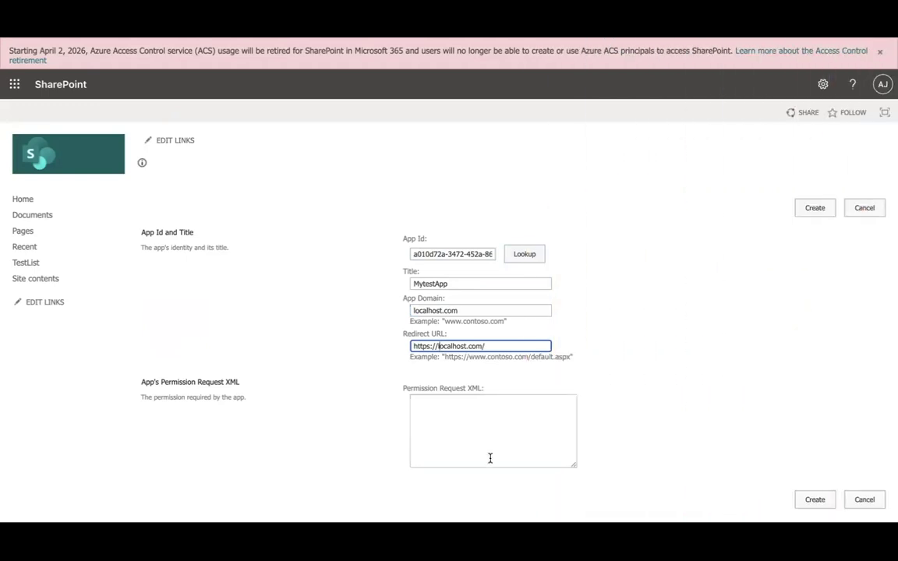
click(488, 457)
Paste the site-collection permission request XML, keeping the right as FullControl
key(alt+Tab)
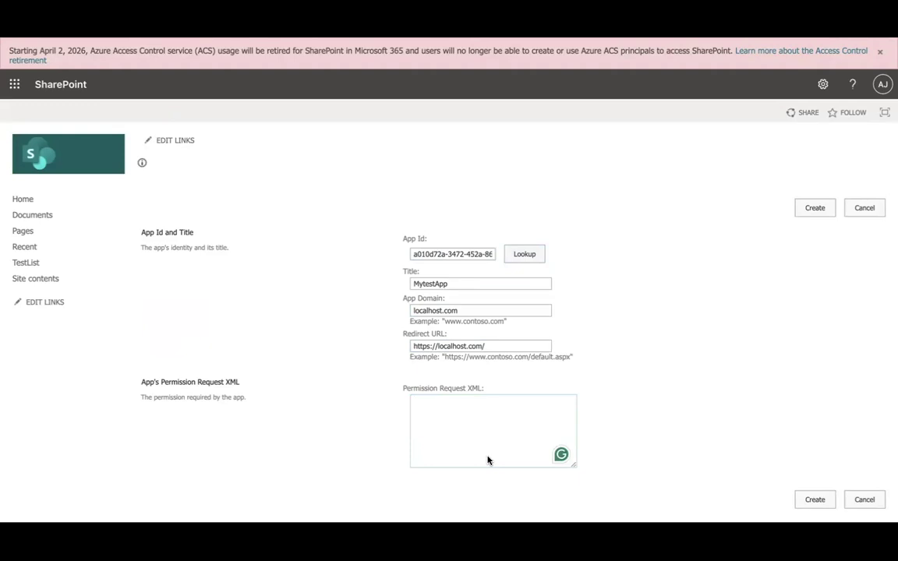
click(484, 425)
text(<AppPermissionRequests AllowAppOnlyPolicy="true">   <AppPermissionRequest Scope="http://sharepoint/content/sitecollection/web" Right="FullControl" /> </AppPermissionRequests>)
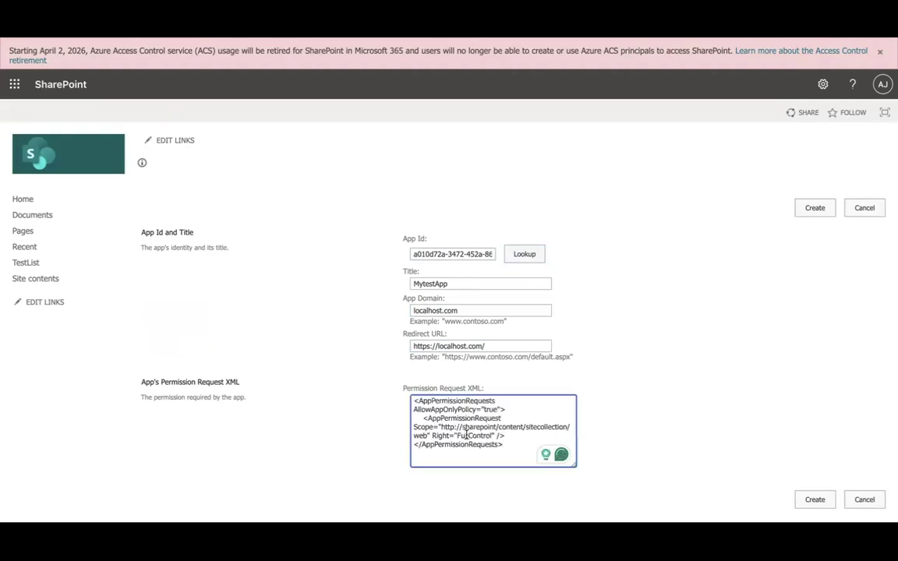
text(Manage)
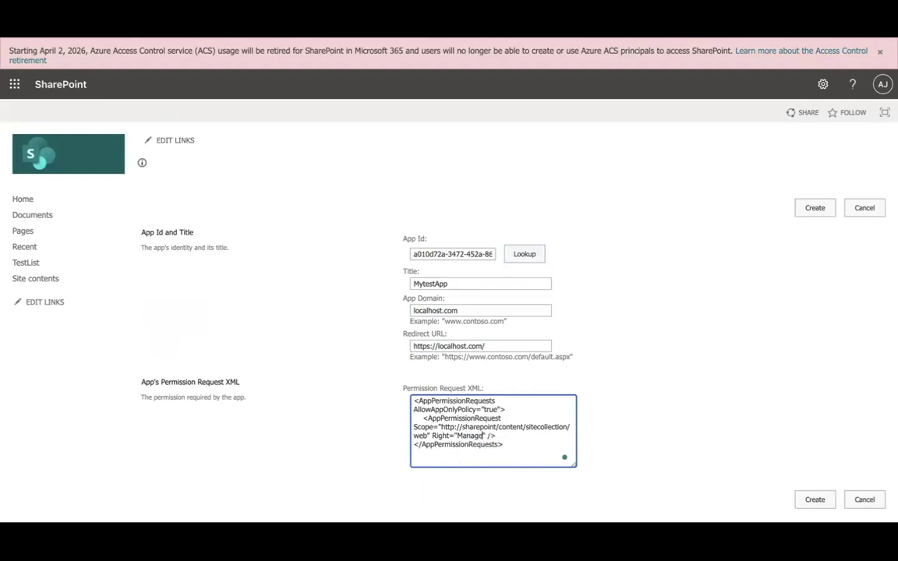
key(ctrl+z)
click(725, 390)
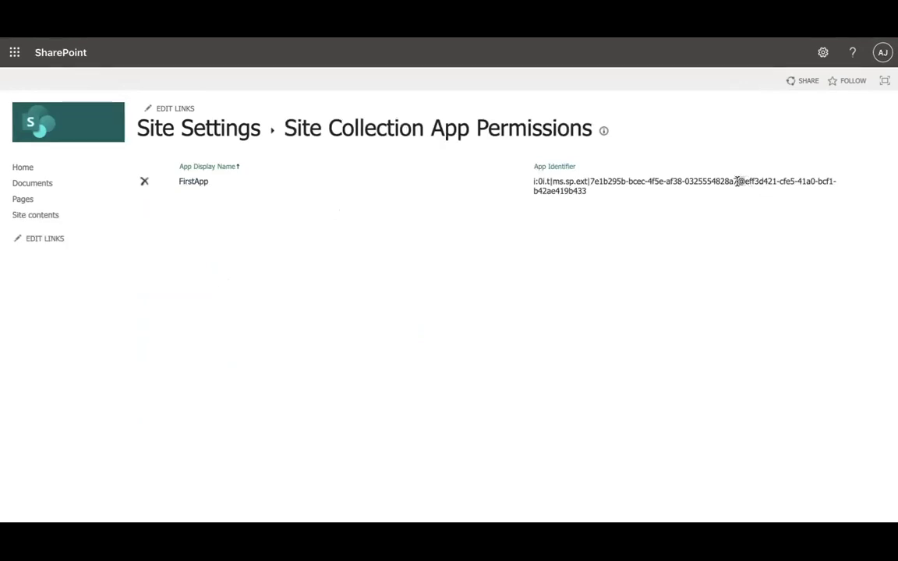
Select the tenant ID after the @ in FirstApp's app identifier
drag(745, 181, 741, 195)
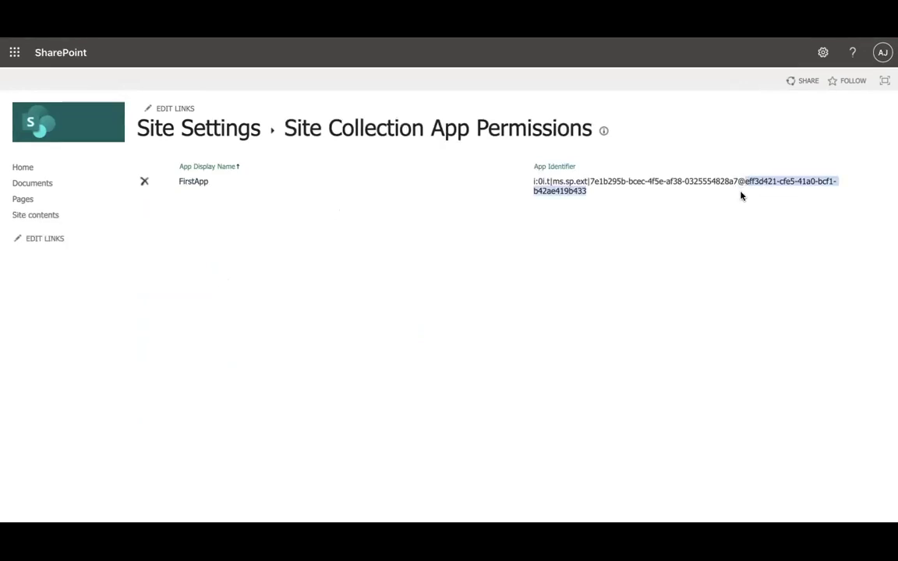